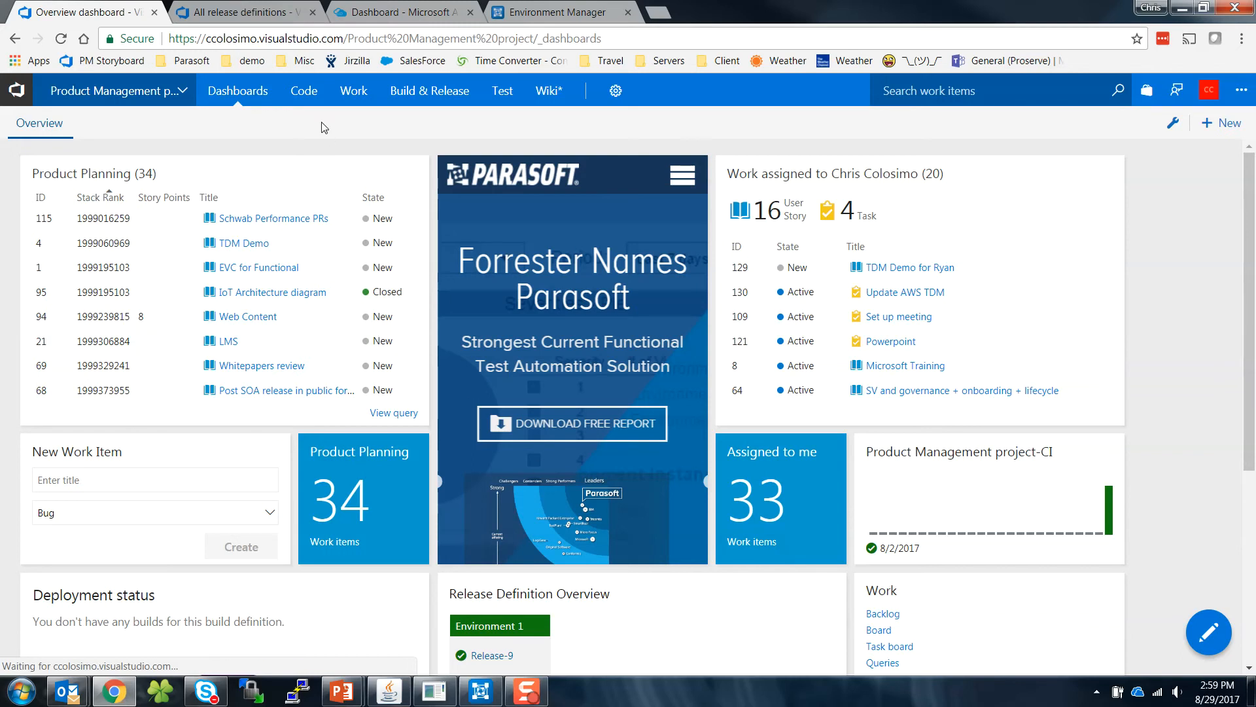
Open the list of releases for the Product Management project
mouse_move(419, 96)
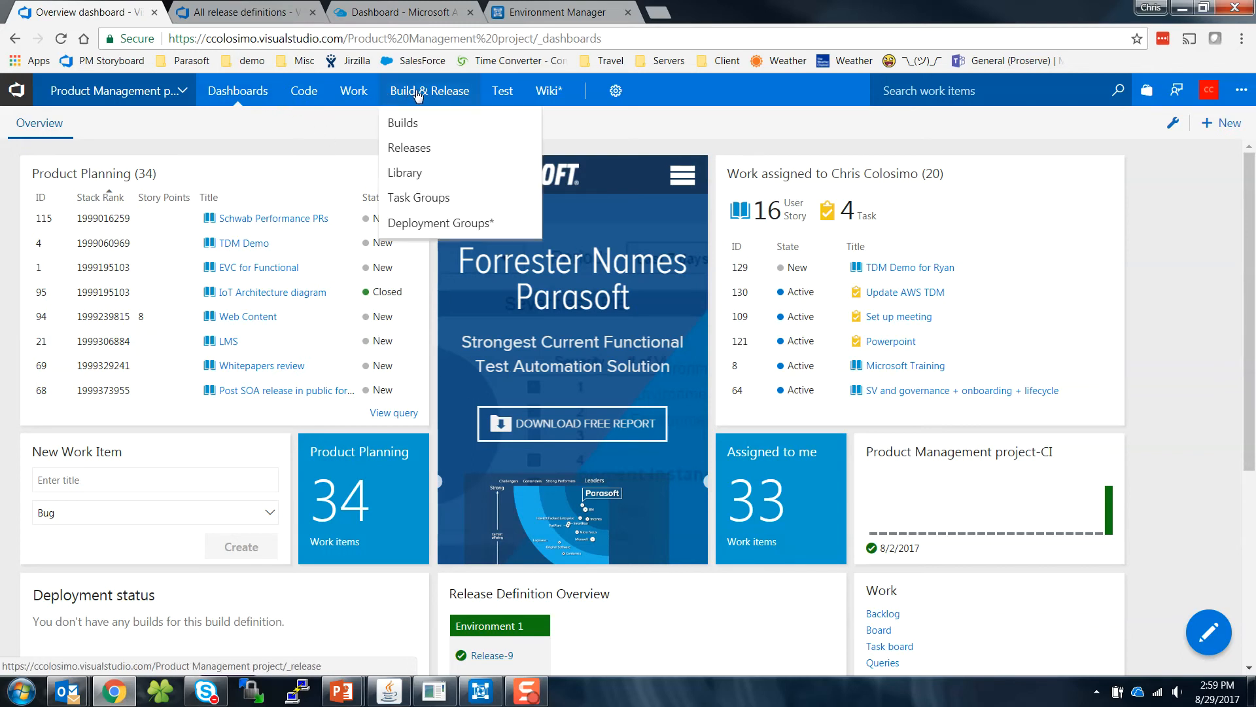
left_click(418, 96)
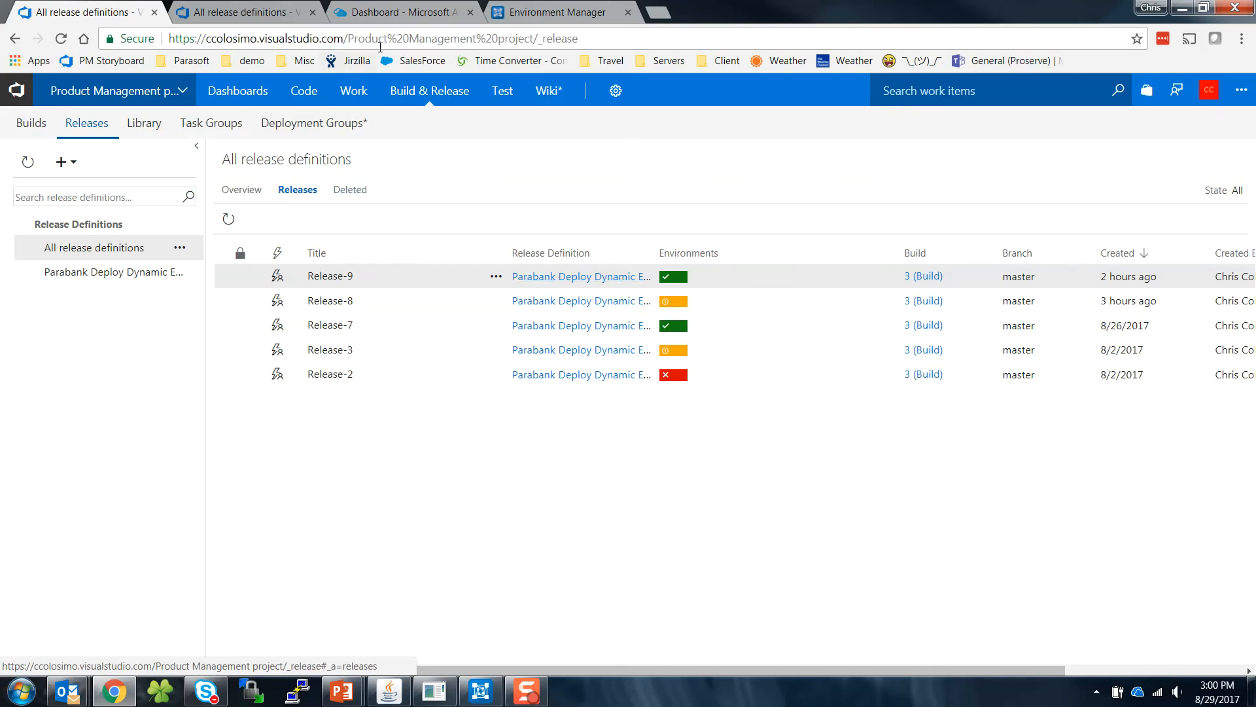
Copy the server address 13.88.25.181 from Environment Manager's URL and use it to open the ParaBank site at :8080/parabank/ in a new browser tab
left_click(537, 18)
left_click_drag(184, 39, 120, 40)
key("ctrl+c")
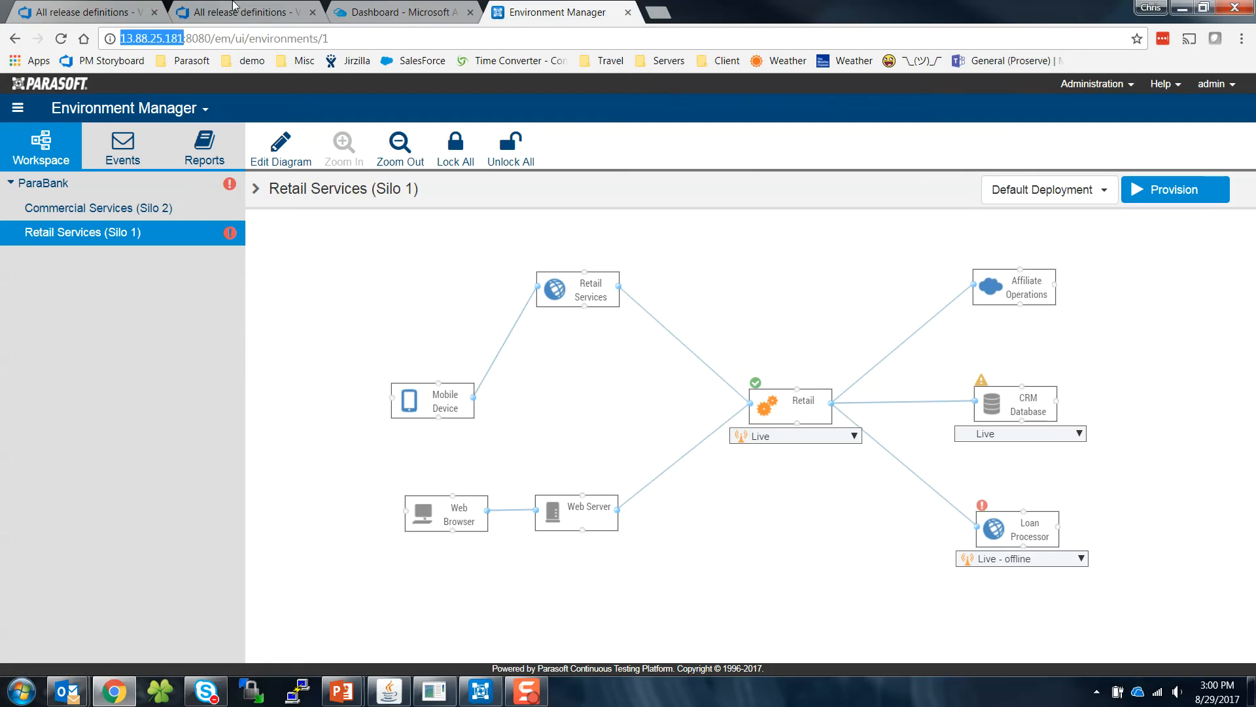
left_click(381, 13)
left_click(871, 286)
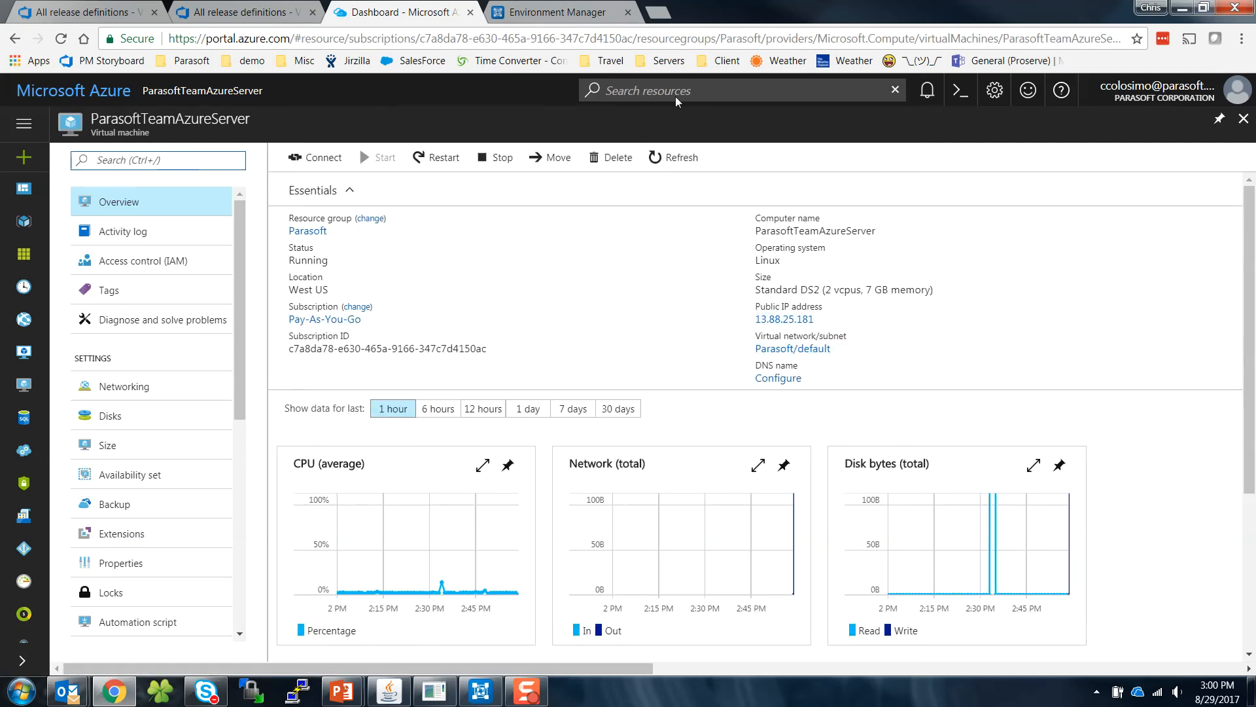
left_click(658, 12)
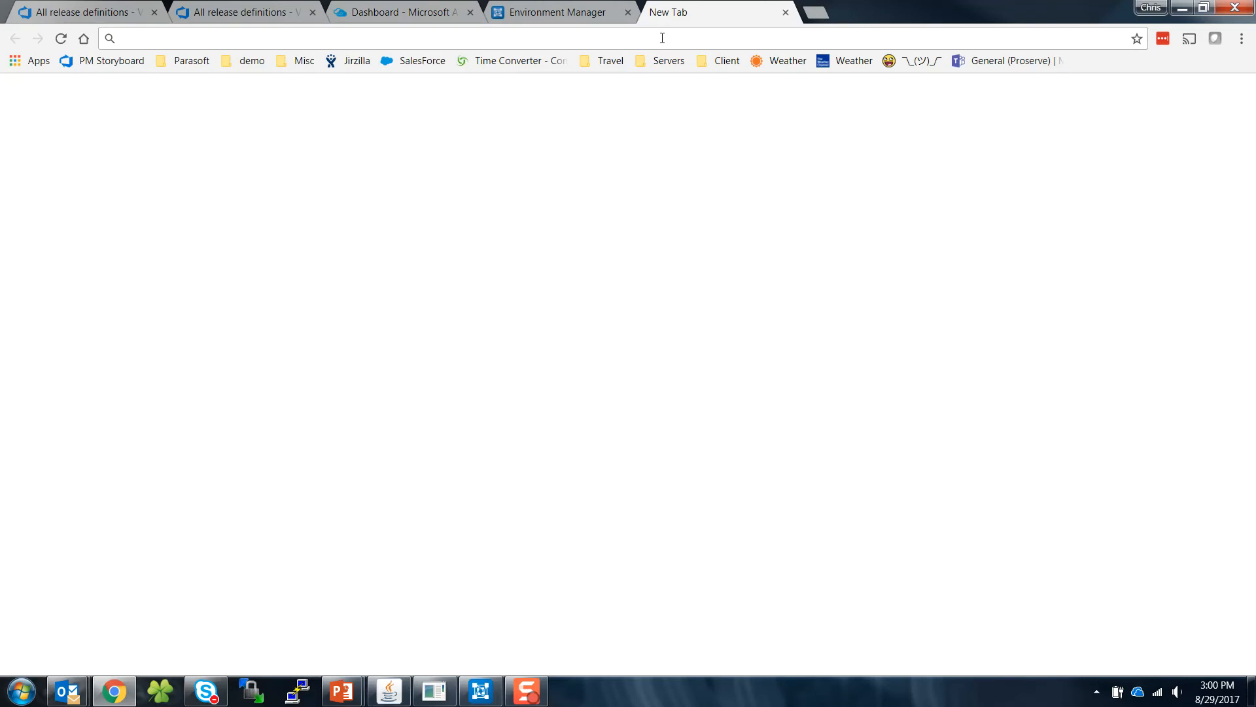
key("ctrl+v")
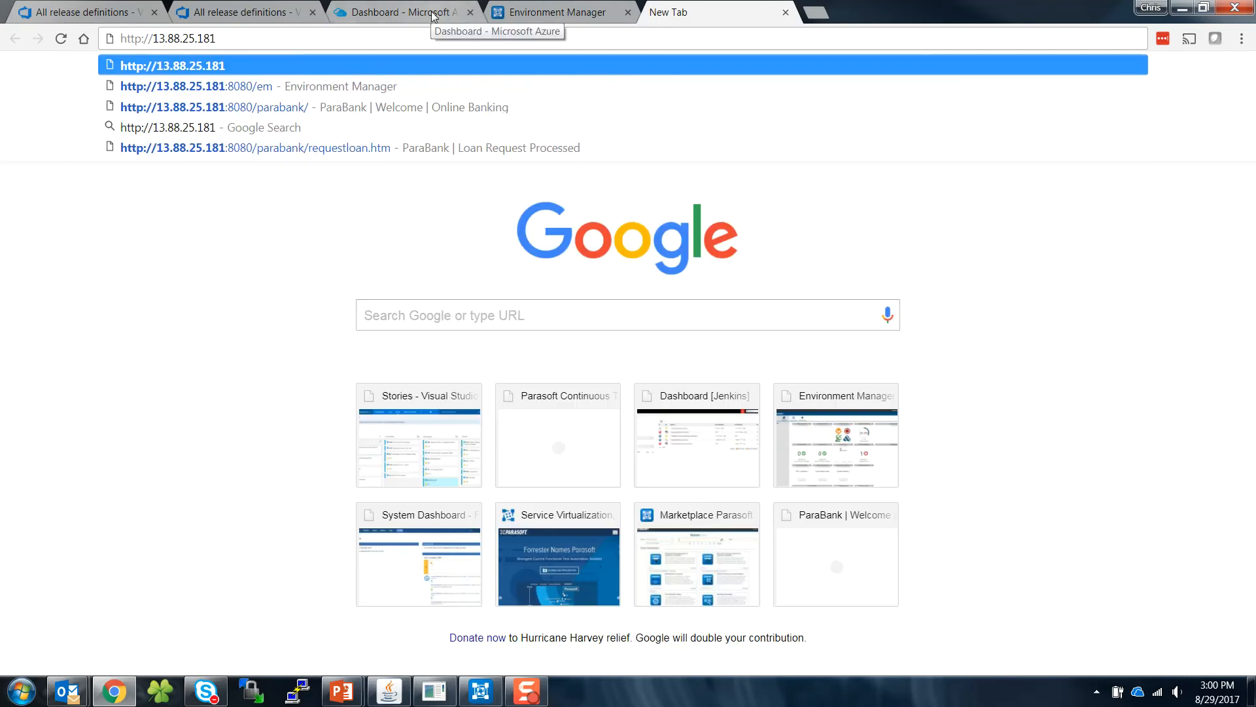
key("Down")
key("Down")
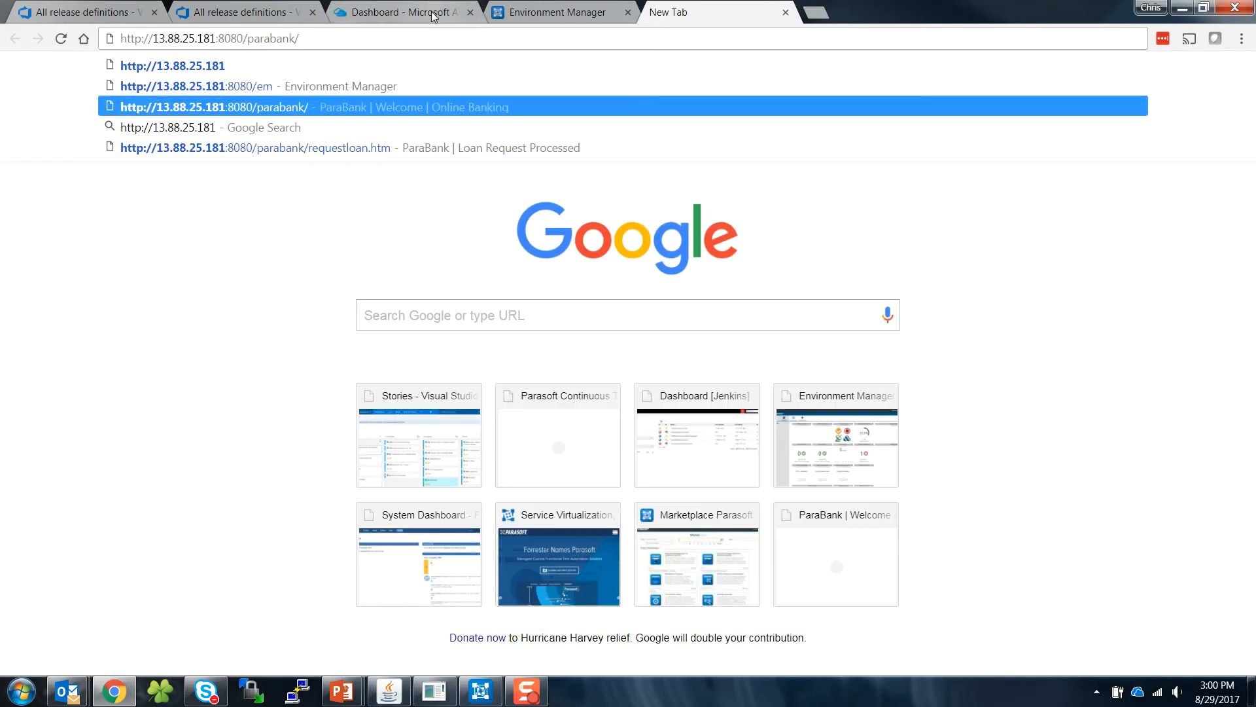
key("Return")
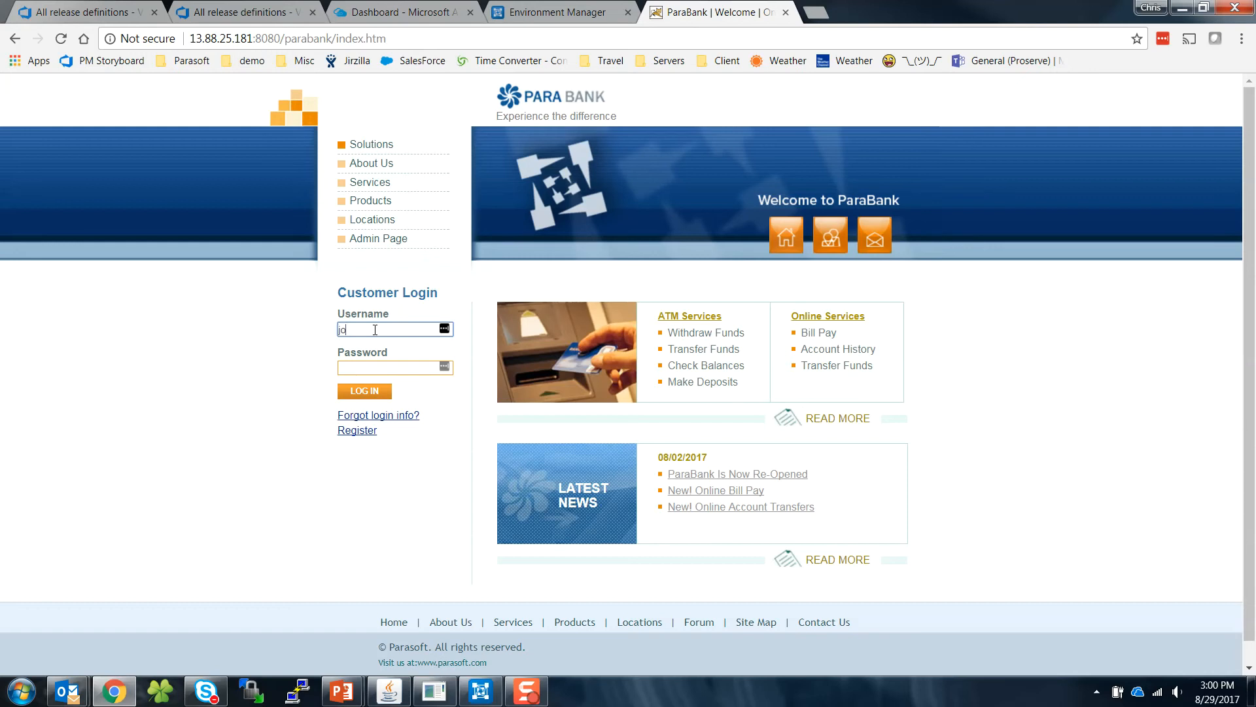
Log in to ParaBank with the customer's username and account password
key("Tab")
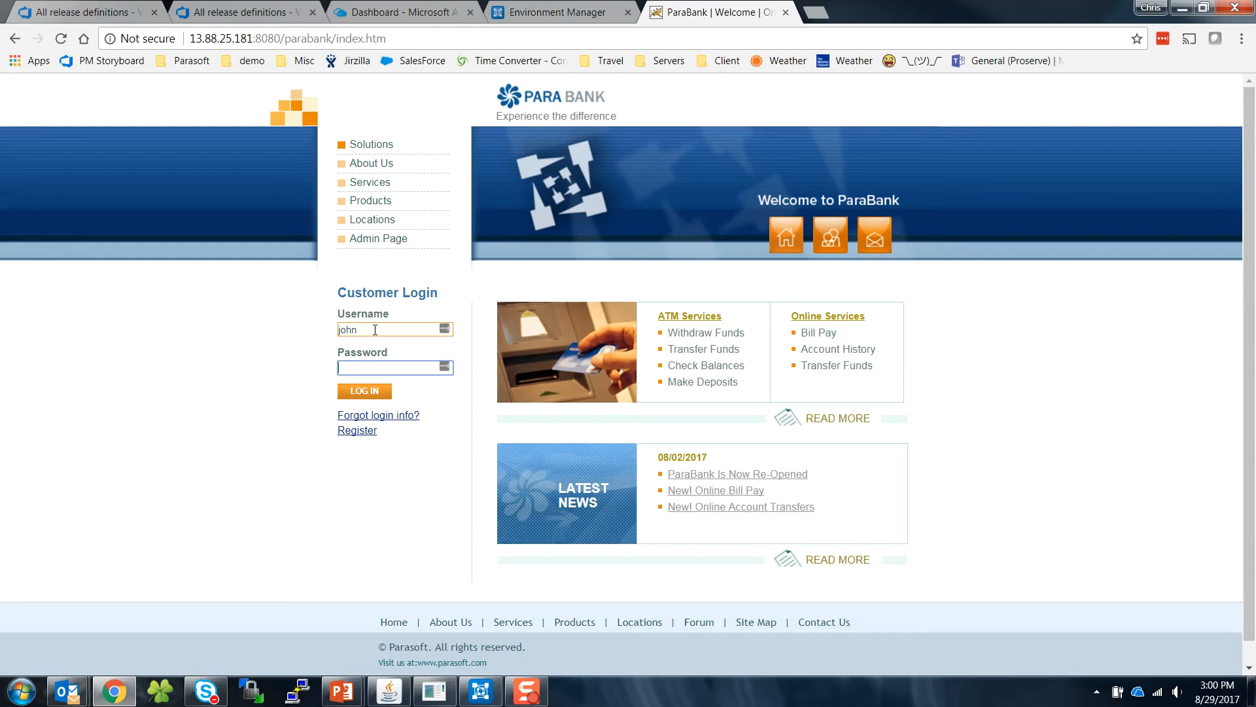
left_click(364, 392)
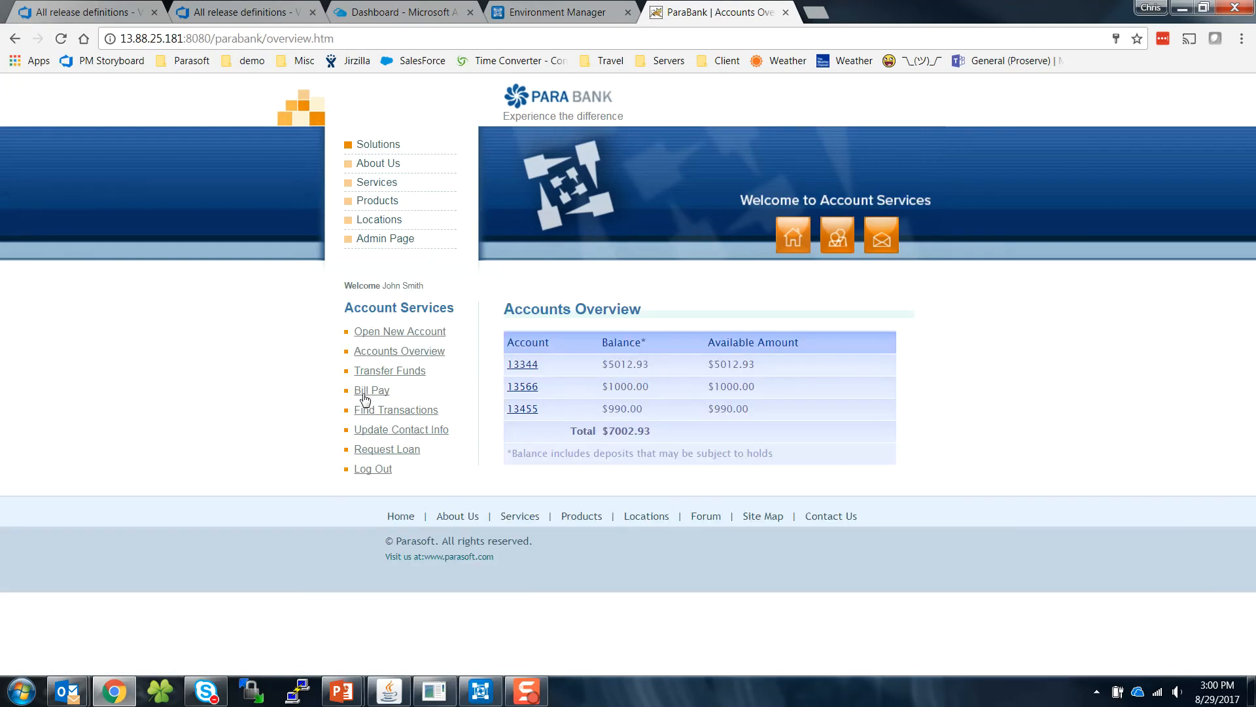
Submit a ParaBank loan request for $1000 with a $10 down payment from the preselected account
left_click(371, 450)
left_click(653, 346)
type("1000")
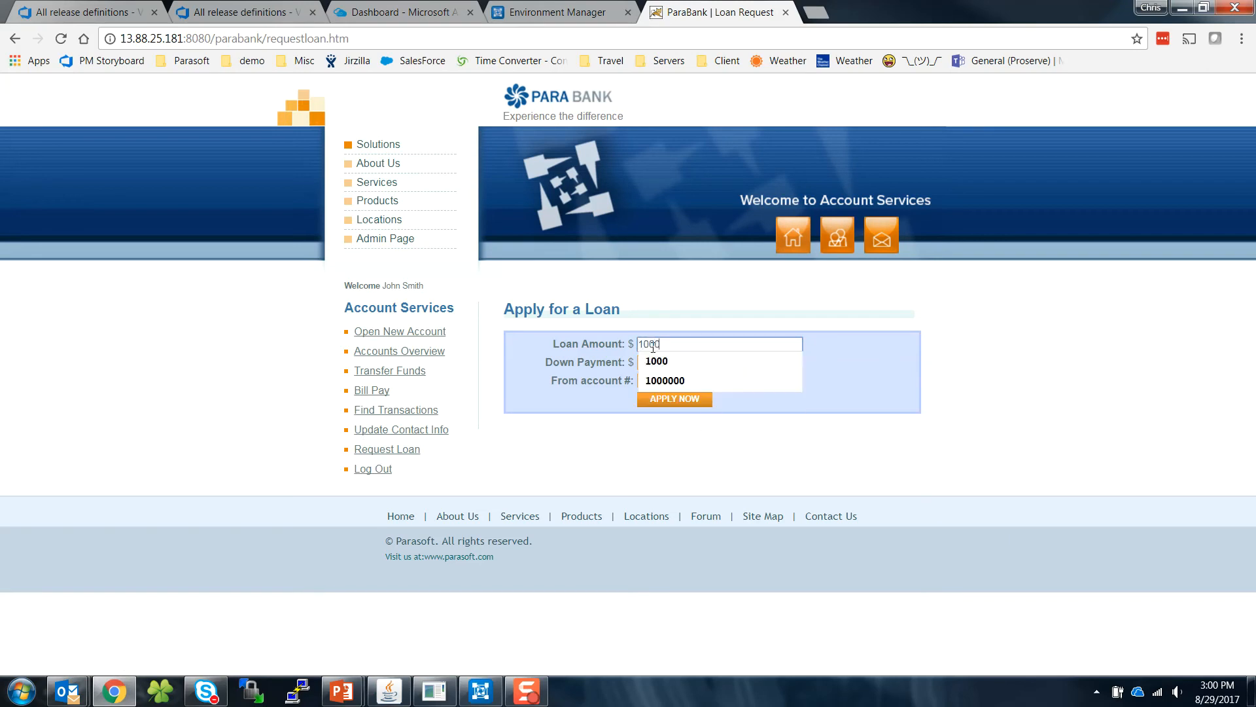
left_click(659, 361)
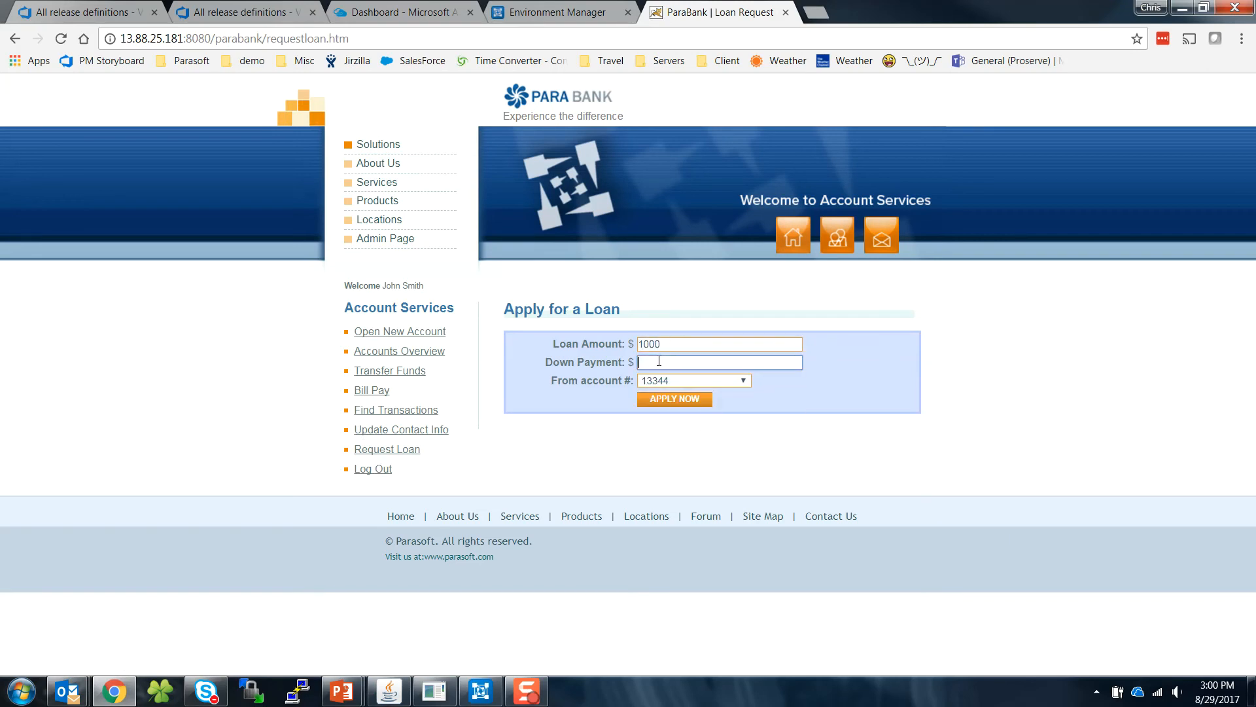
type("10")
left_click(692, 434)
left_click(685, 404)
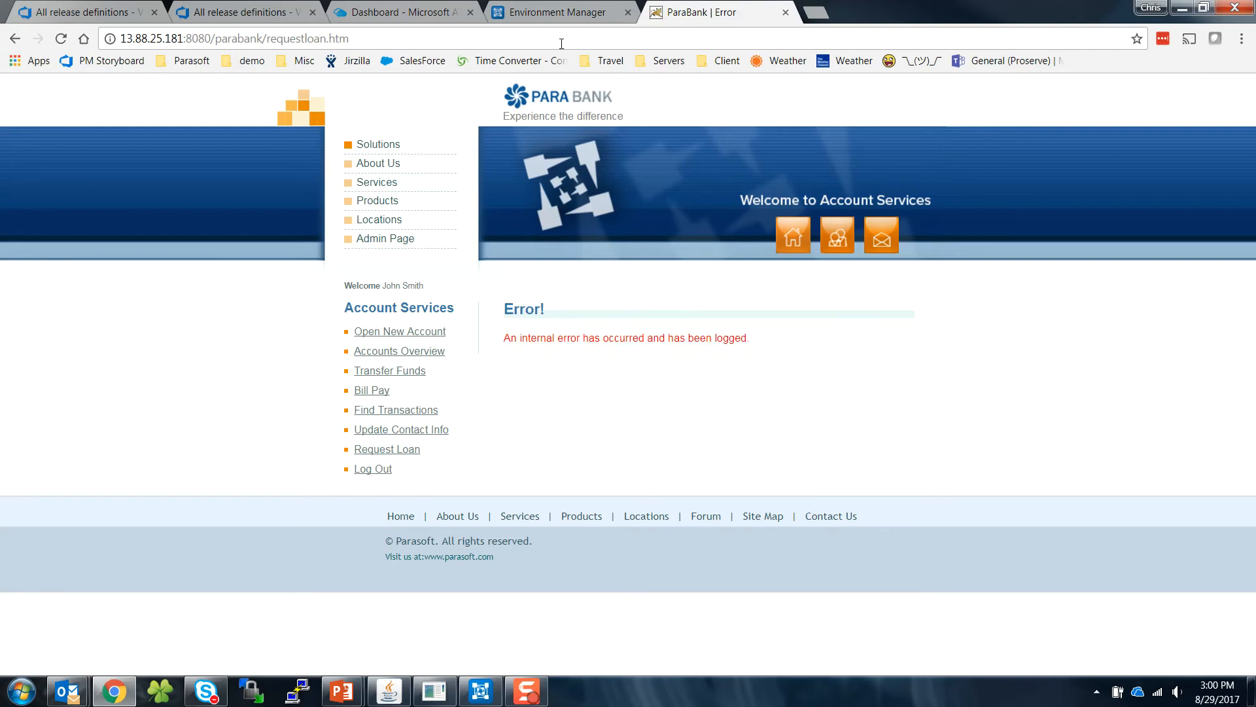
Check the Loan Processor component in the Retail Services (Silo 1) diagram in Environment Manager, plus the Azure virtual machine overview
left_click(555, 15)
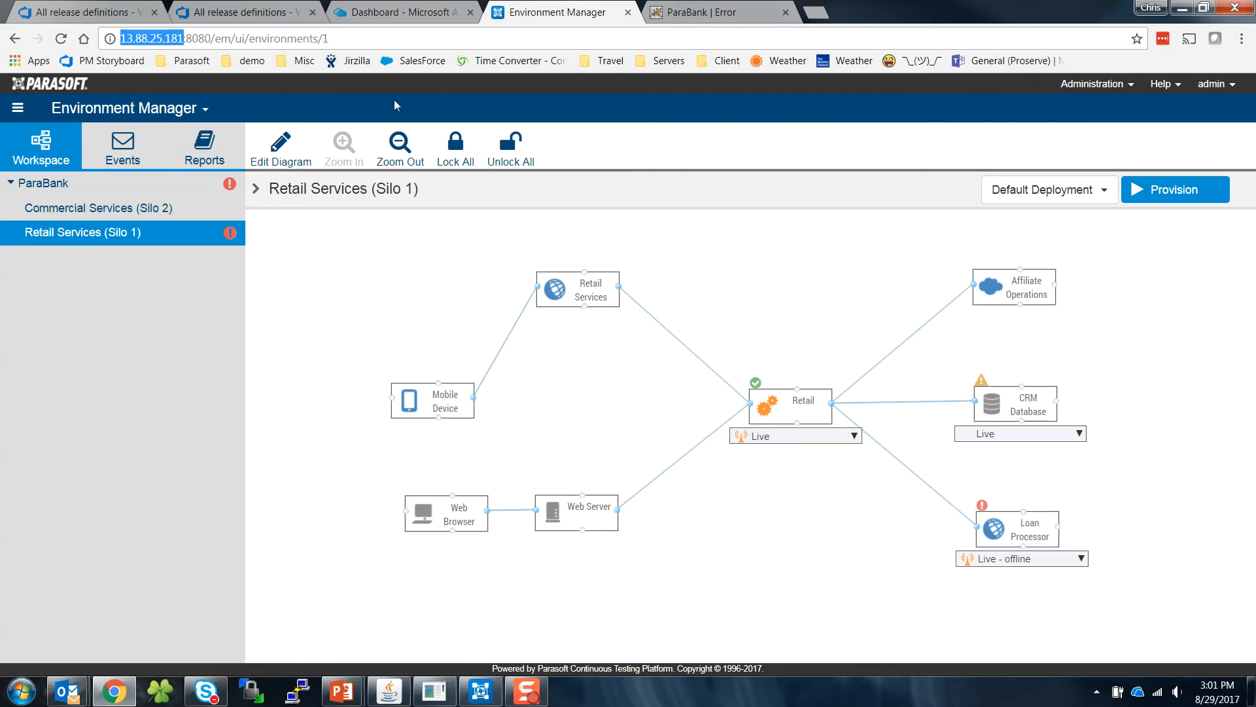
left_click(336, 9)
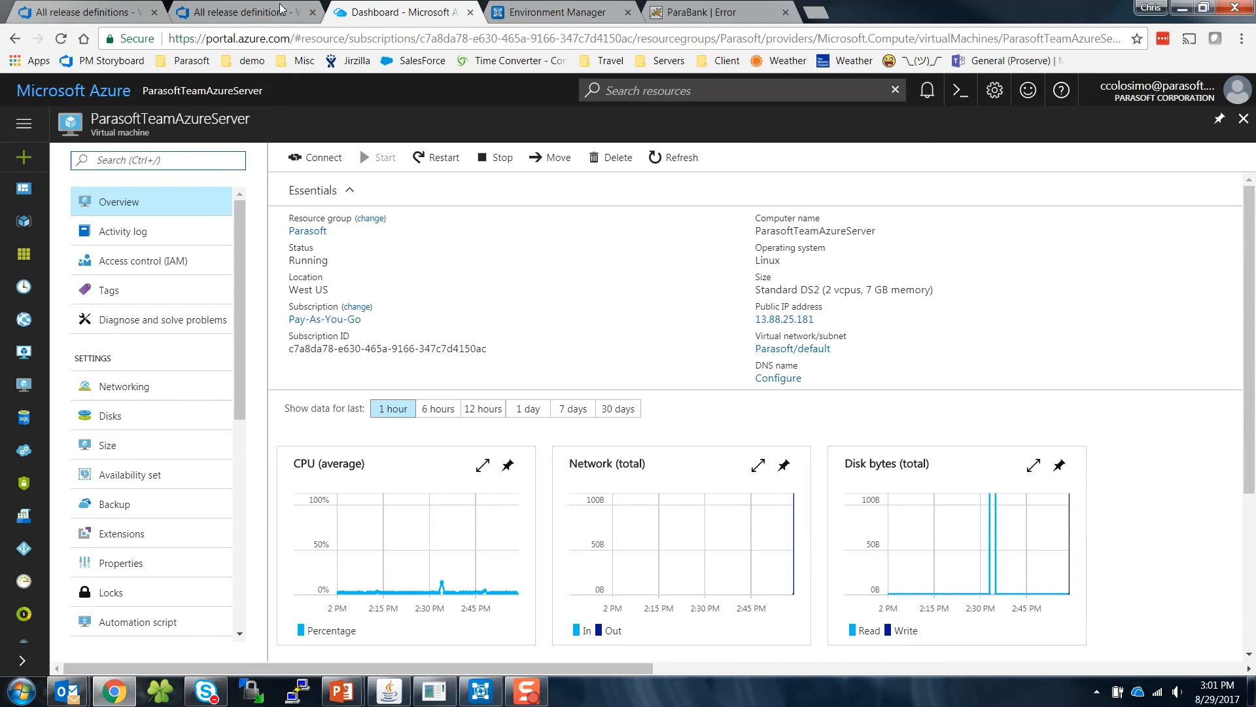
Examine the Environment 1 tasks of the Parabank Deploy Dynamic Environment release definition, including the settings for deploying Retail Services (Silo 1) to Positive
left_click(260, 14)
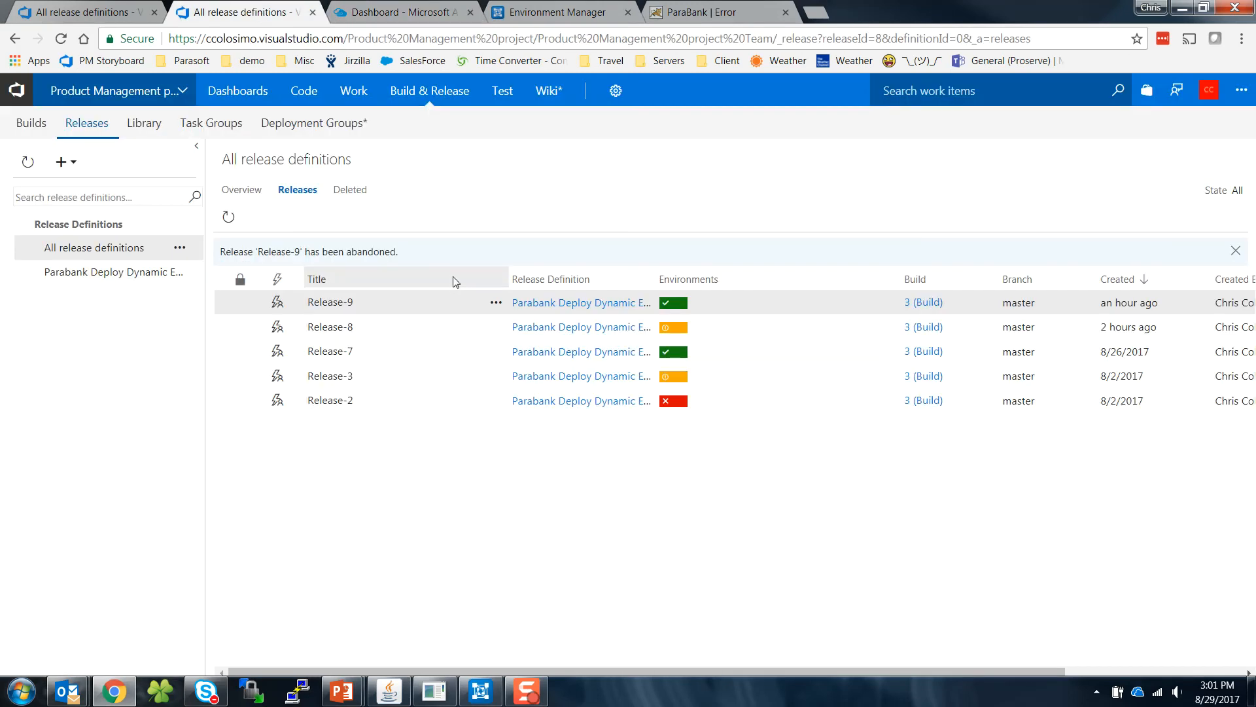
left_click(525, 304)
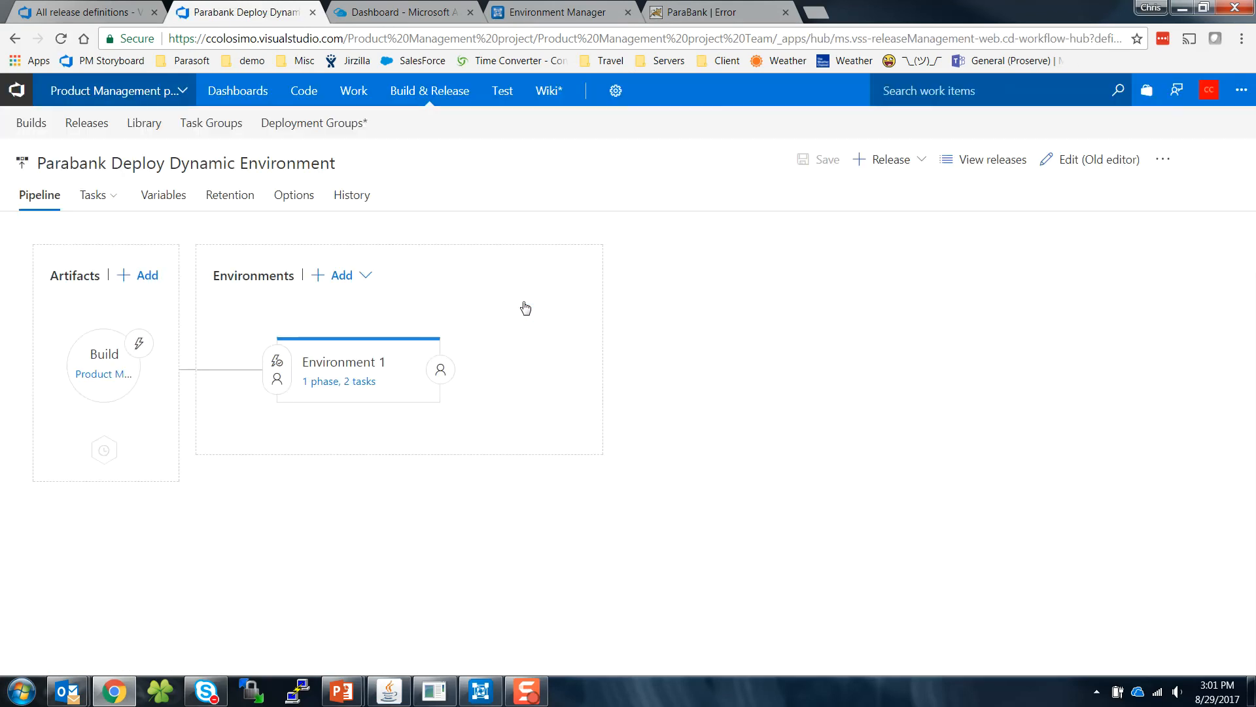
left_click(357, 384)
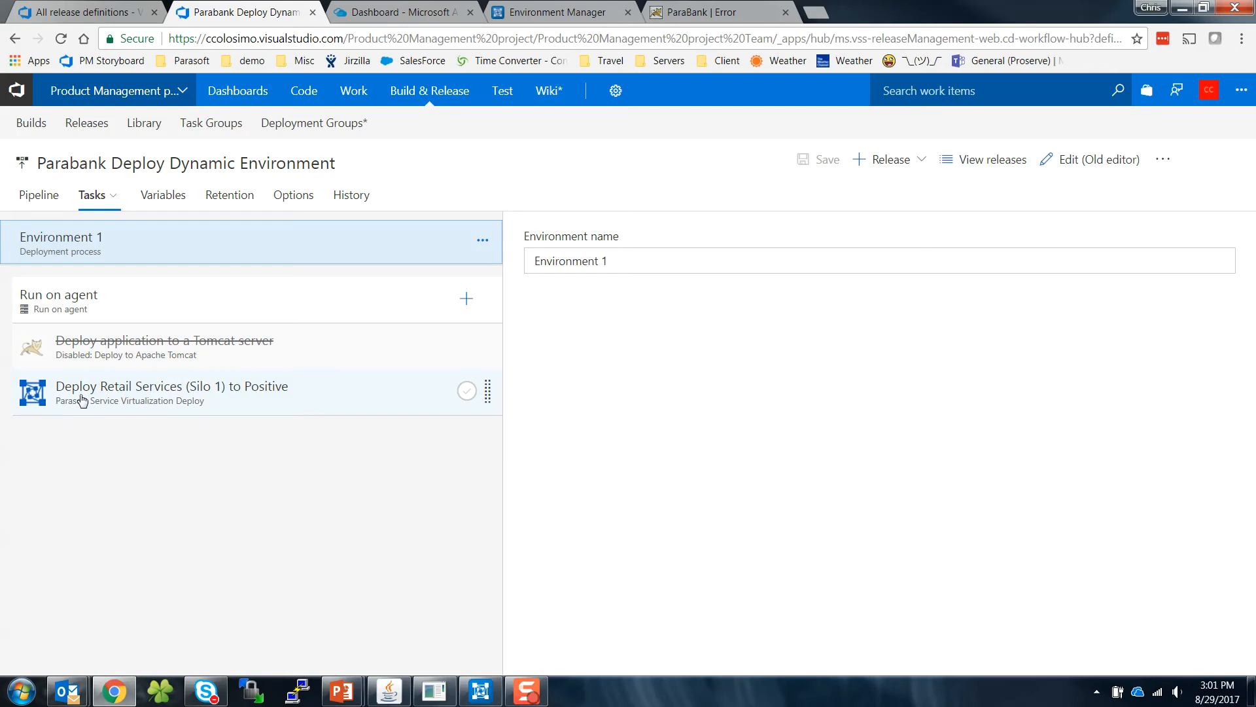
left_click(186, 406)
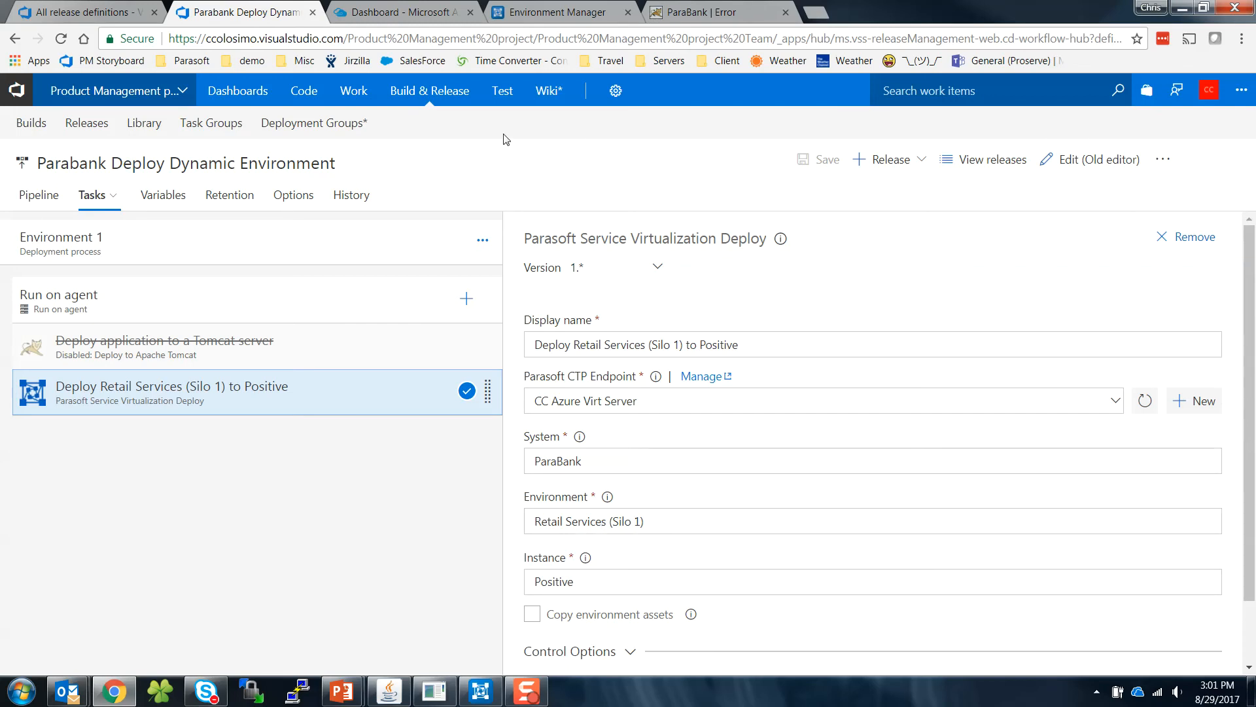
Create a new release of Parabank Deploy Dynamic Environment from build version 3, with automated deployment to Environment 1 after release creation
left_click(429, 90)
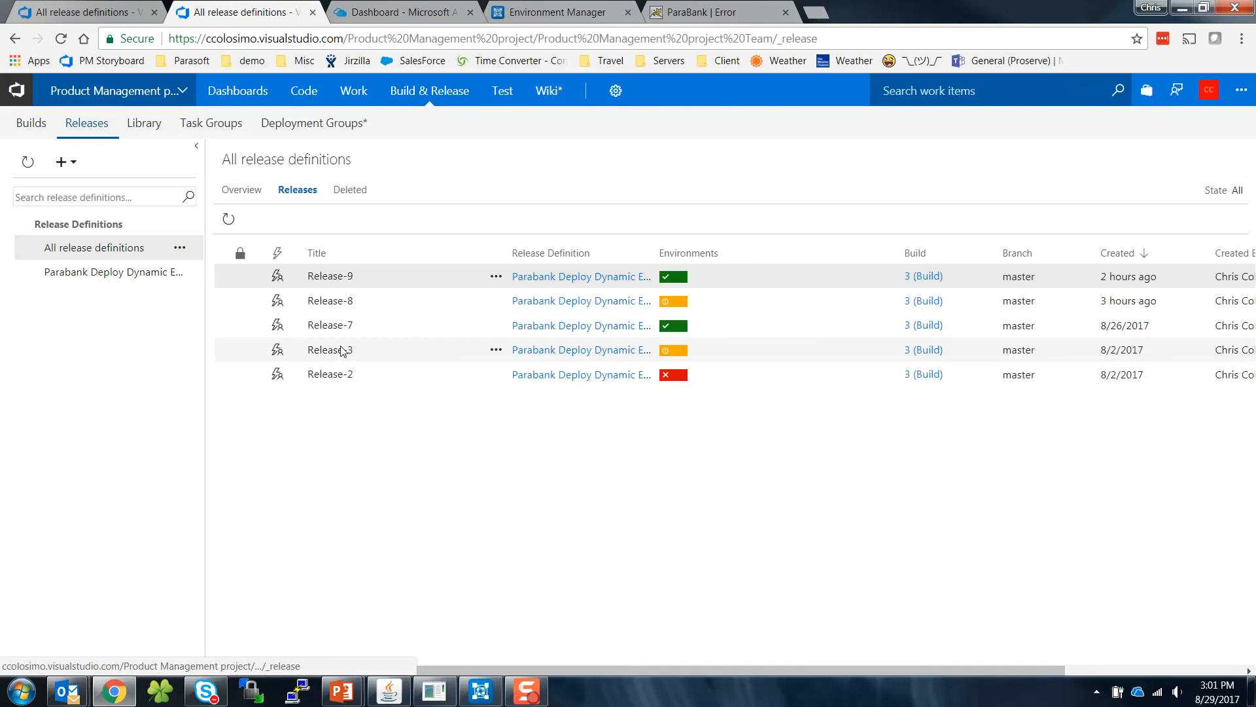
left_click(242, 191)
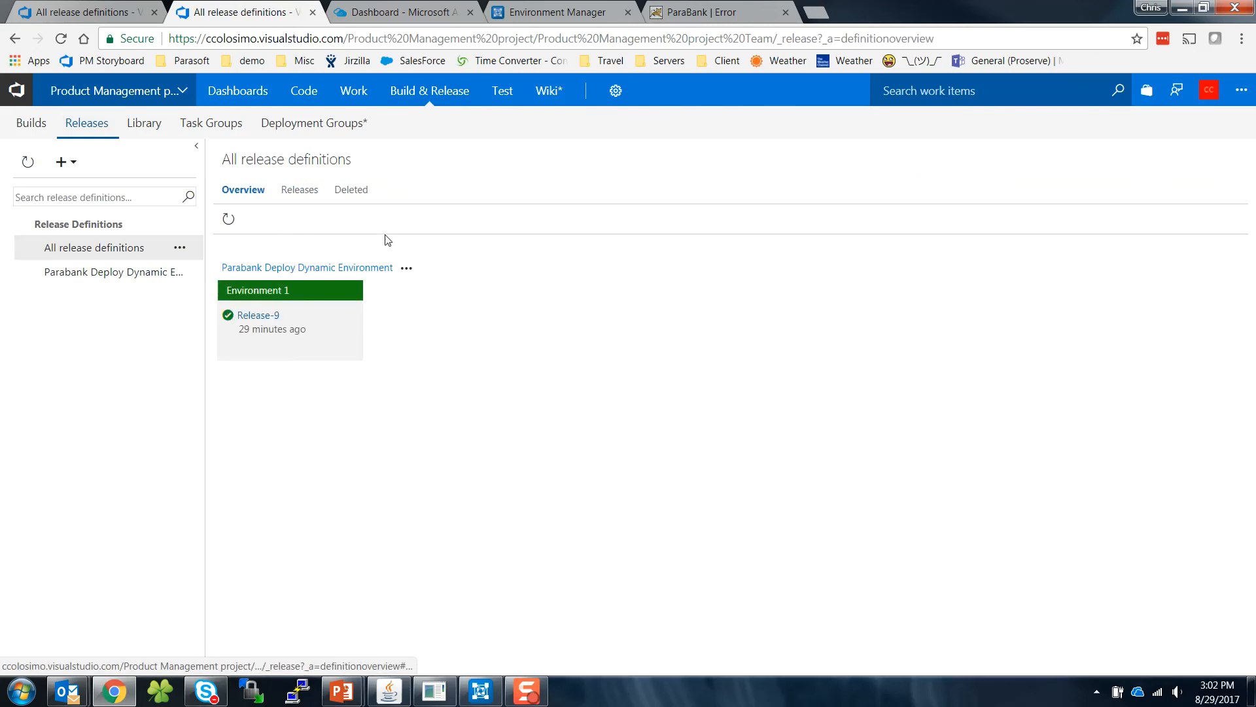
left_click(407, 269)
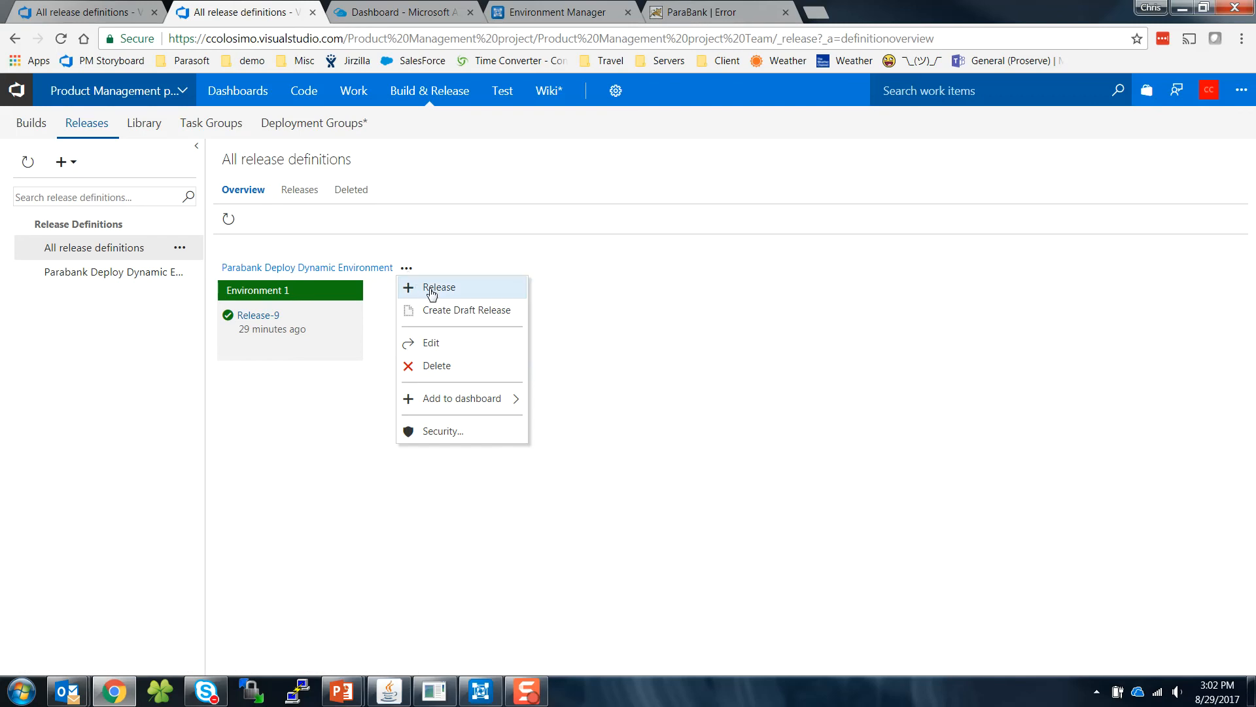
left_click(431, 289)
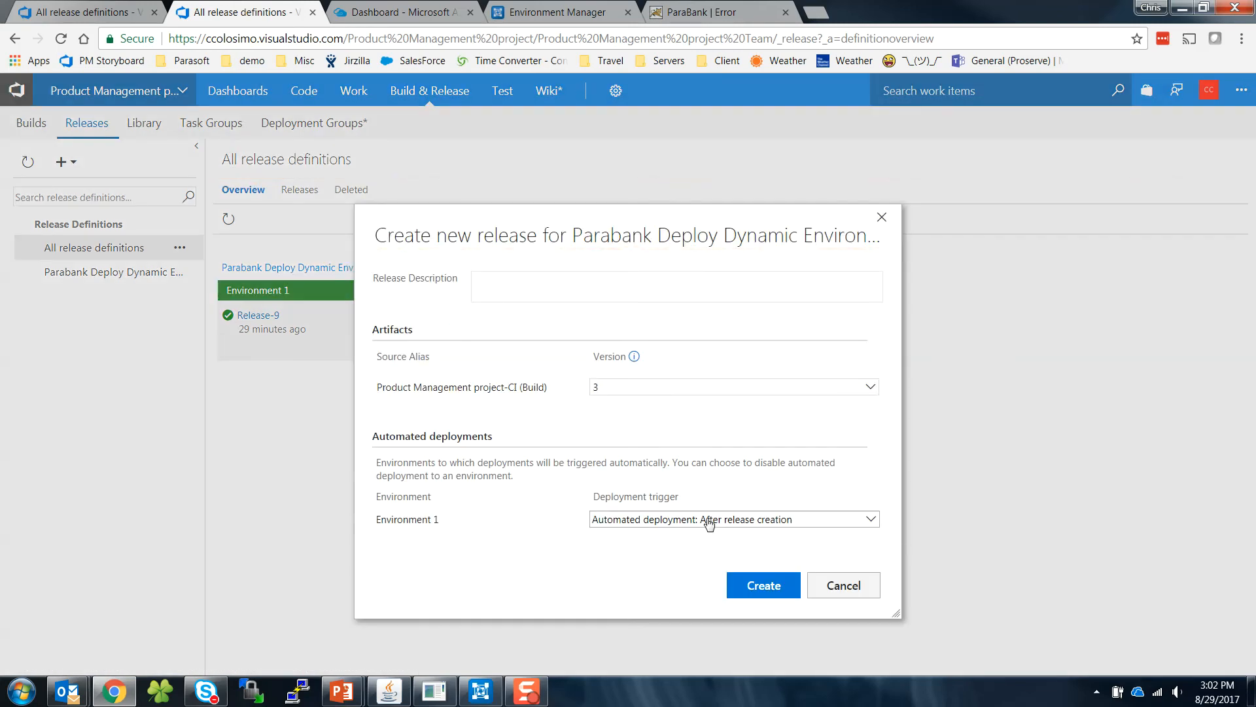
left_click(763, 586)
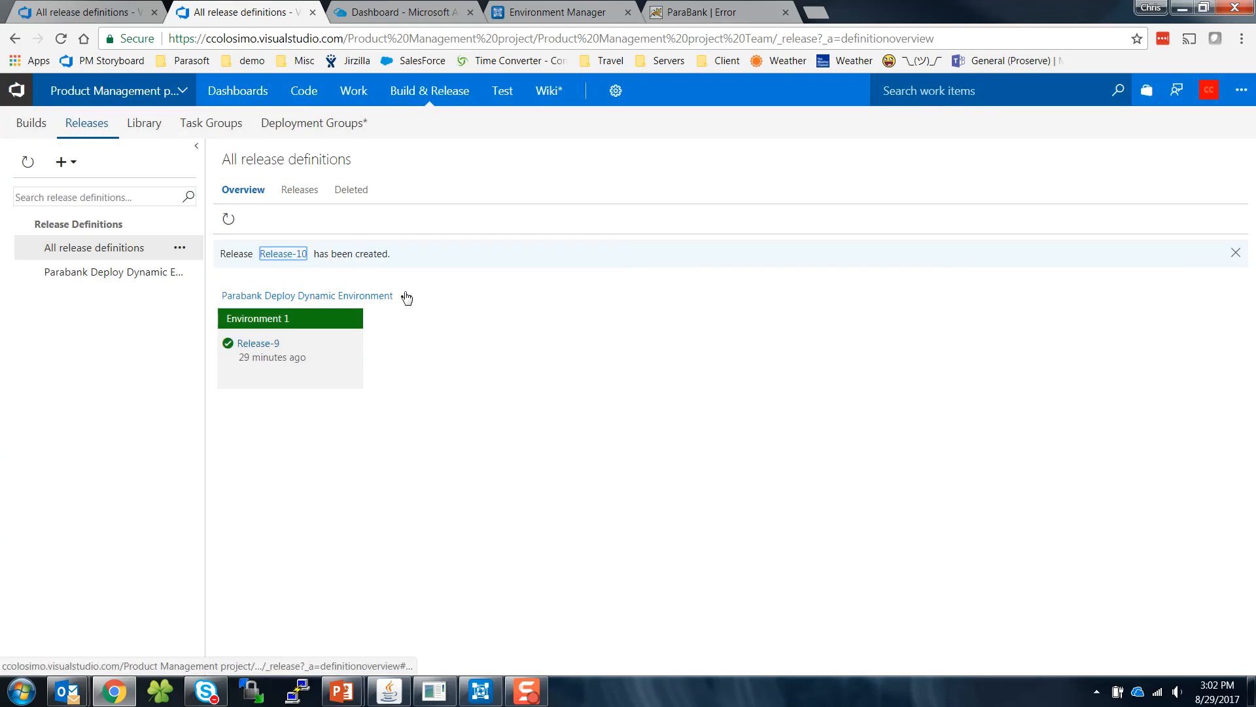
Look at the logs of the previous release, Release-9
left_click(273, 345)
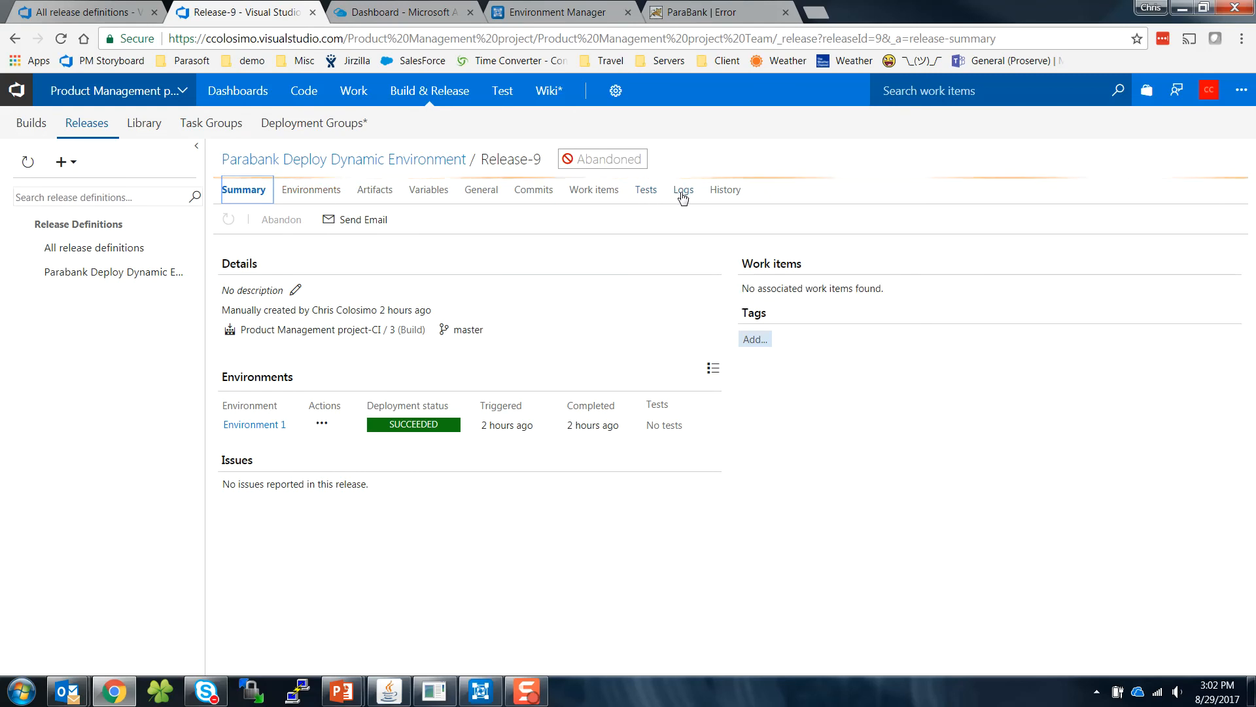
left_click(683, 195)
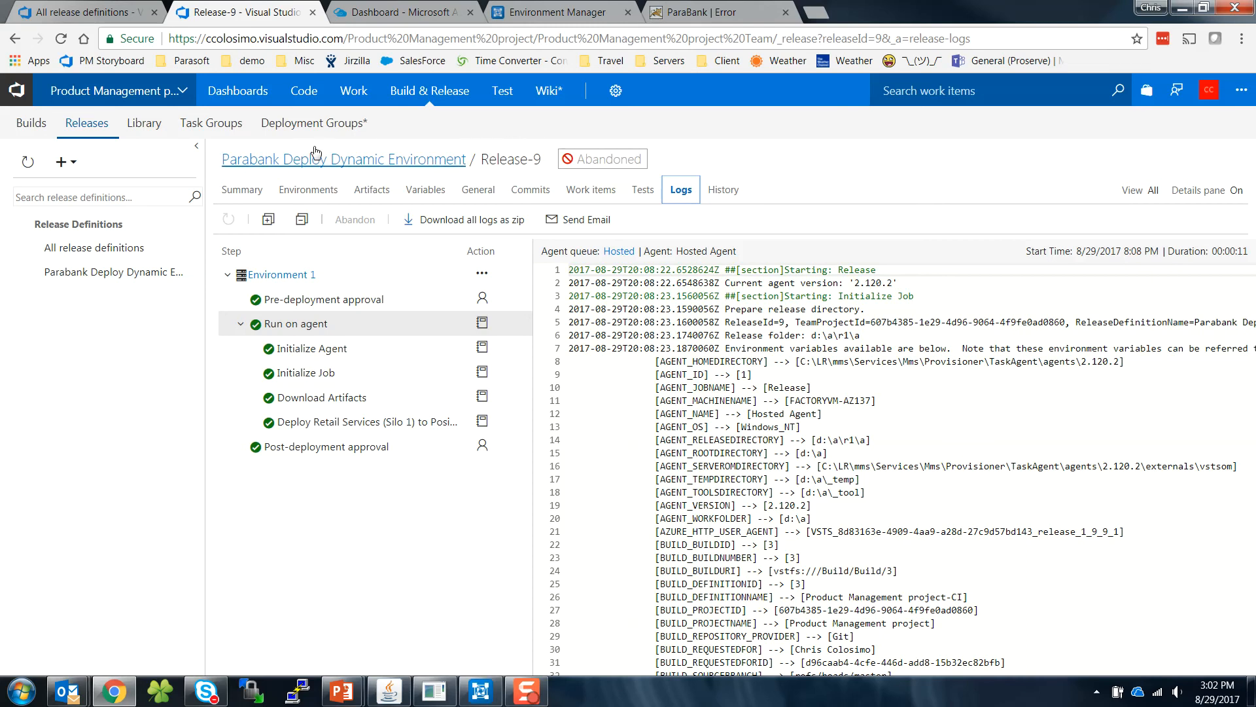
Open Release-10 from the dashboard's release overview and examine its logs for the Retail Services deployment and post-deployment approval
left_click(248, 94)
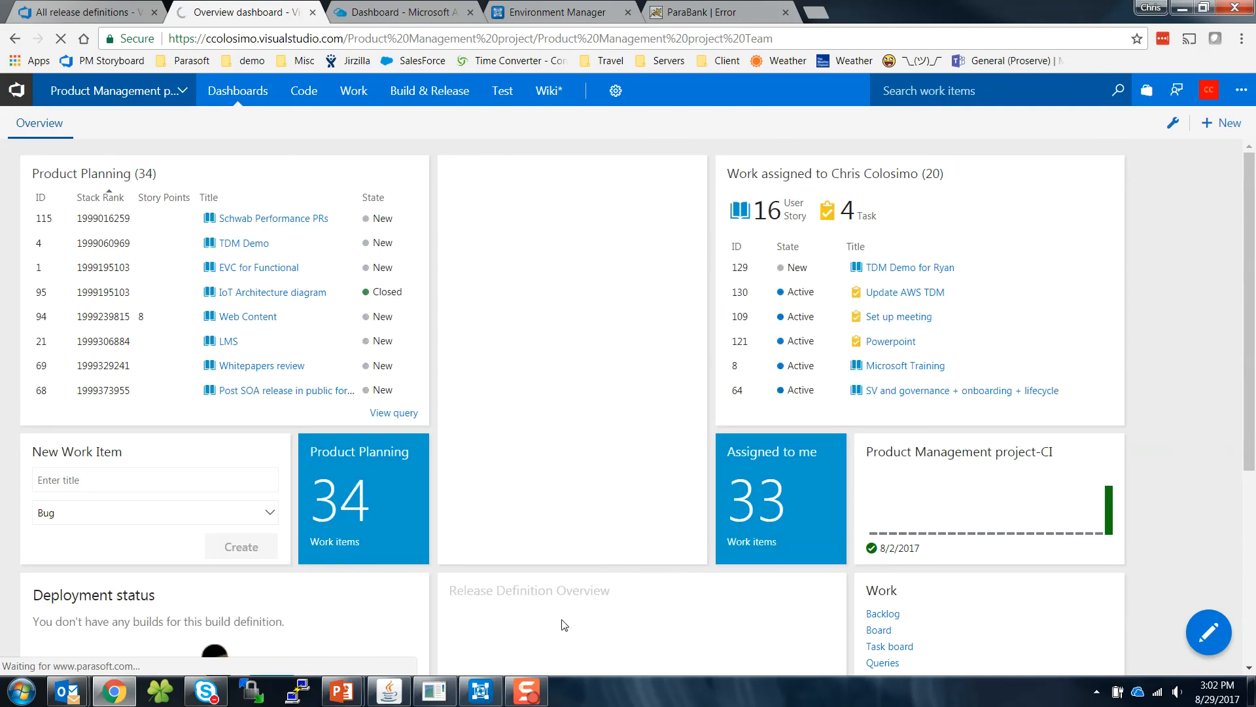
scroll(561, 625, "down", 3)
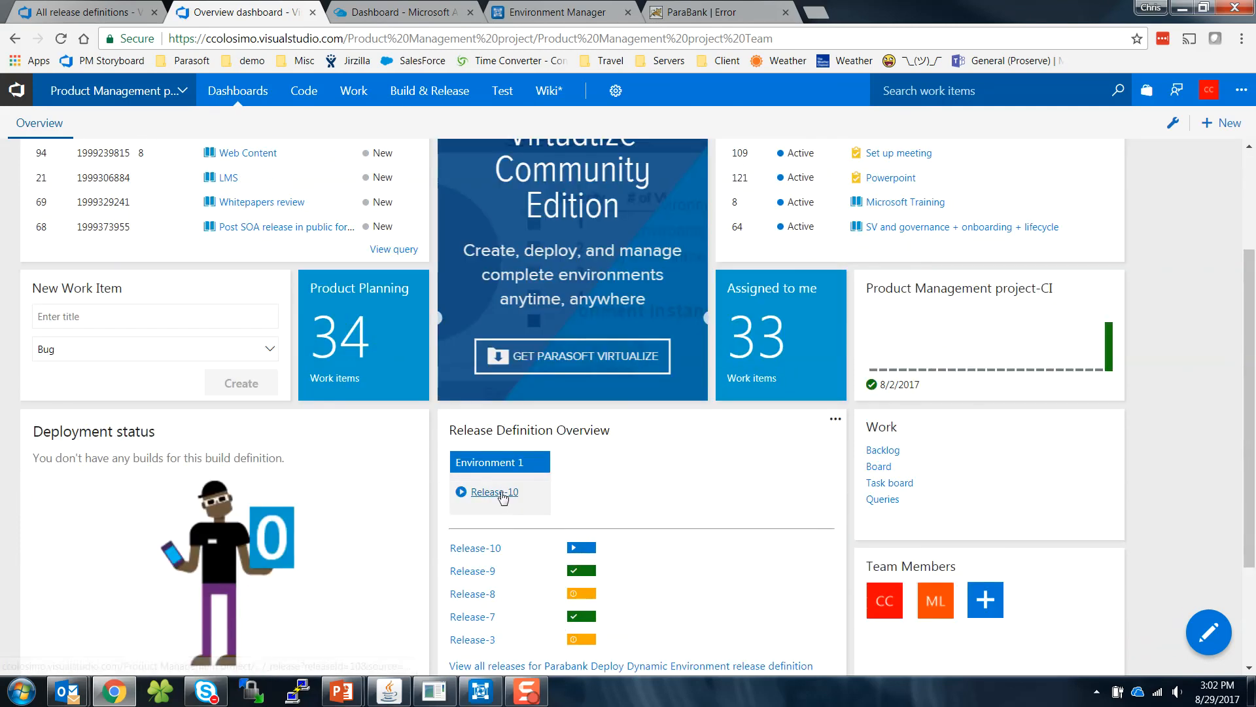
left_click(503, 497)
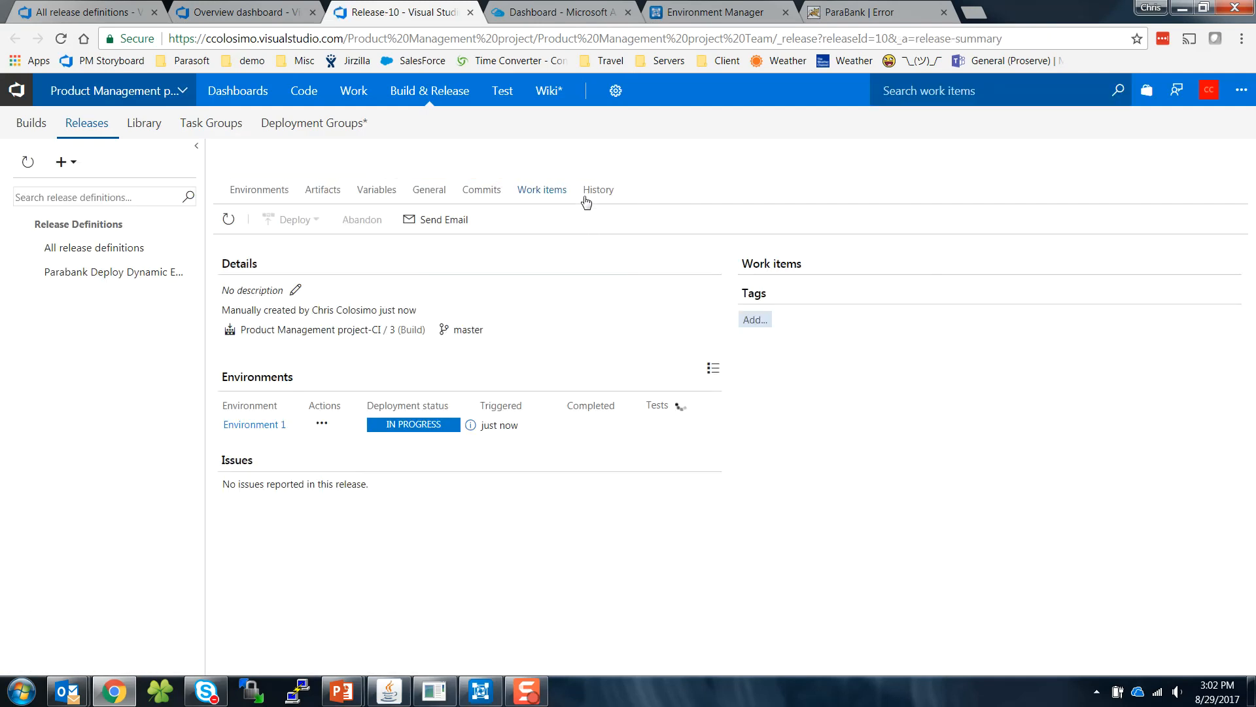
left_click(681, 194)
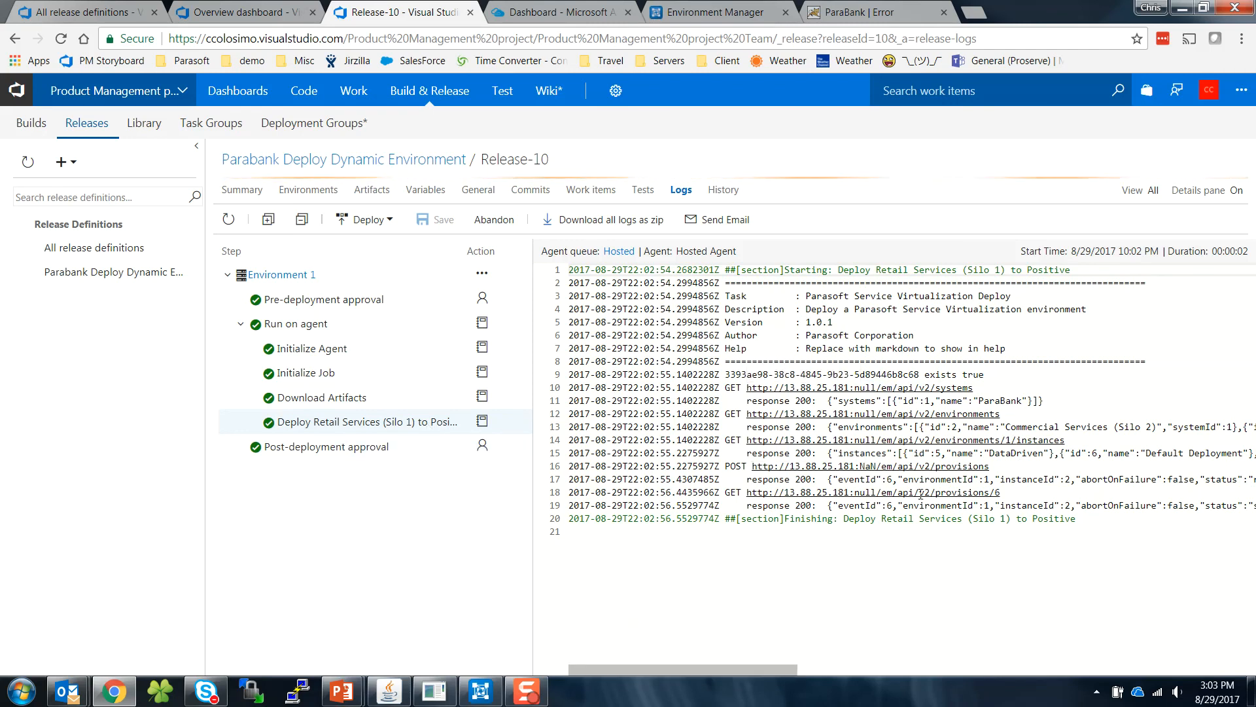
left_click(376, 455)
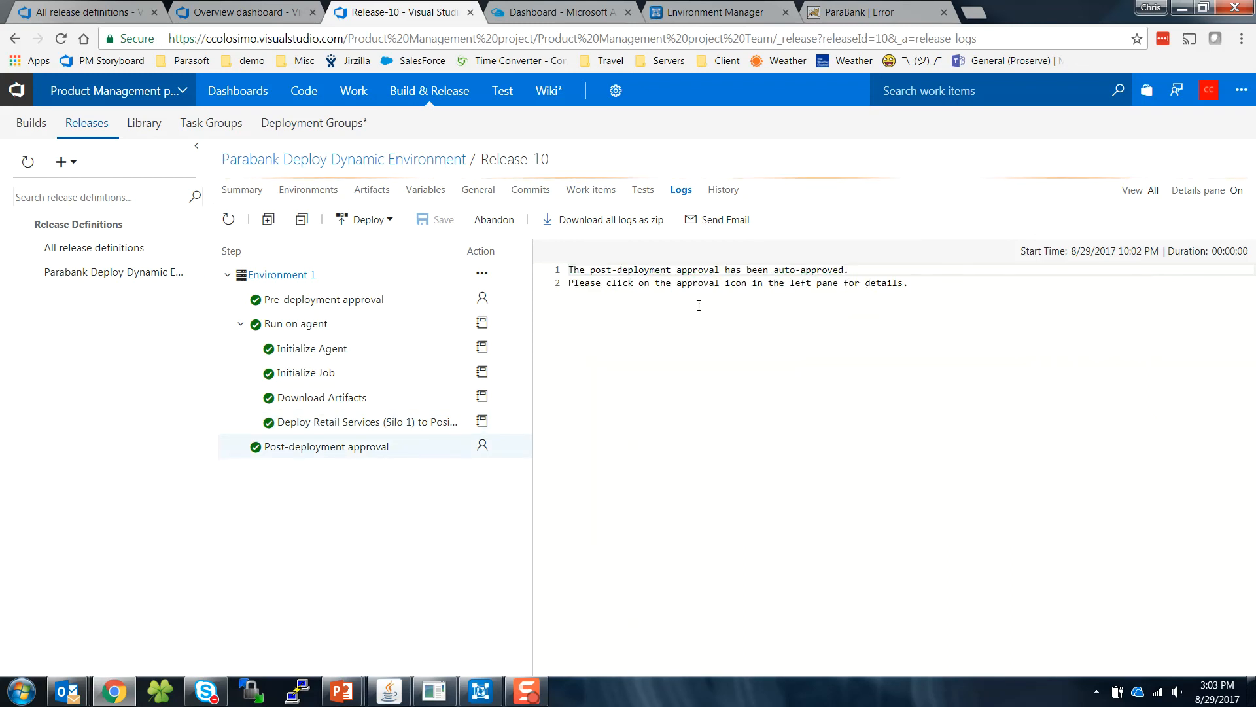
Reload the ParaBank loan request page and confirm resubmitting the form data
left_click(844, 15)
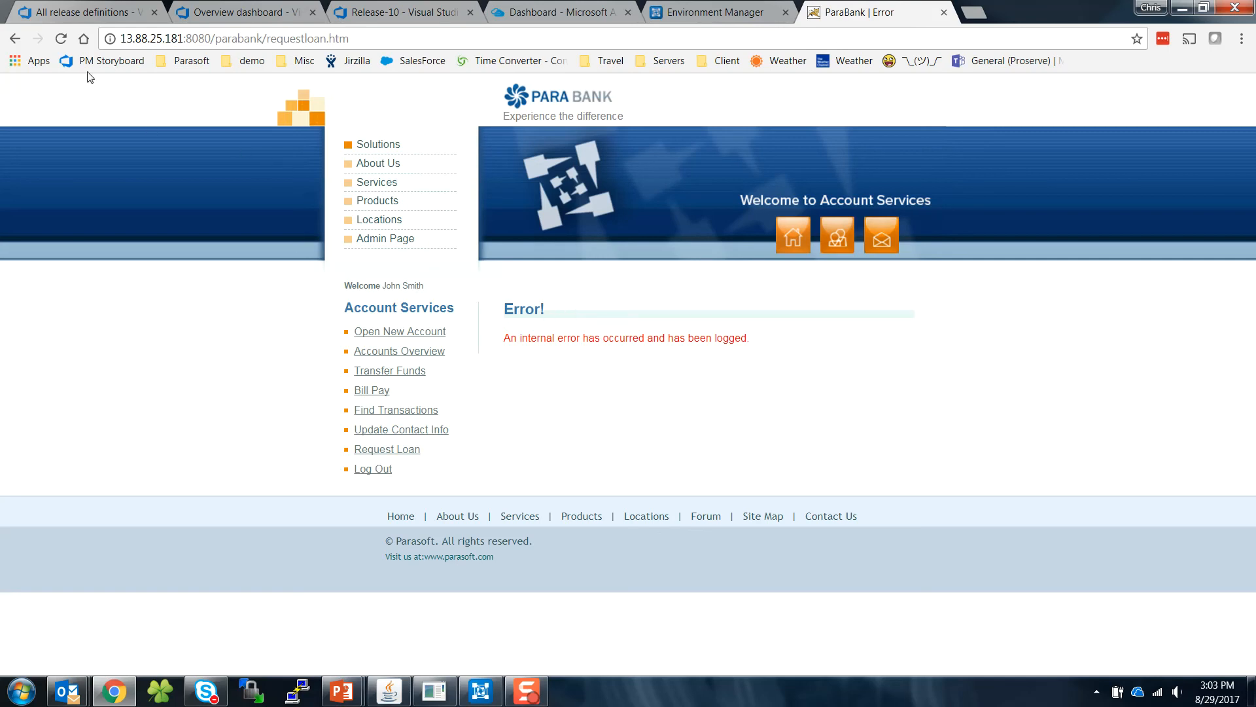
left_click(61, 43)
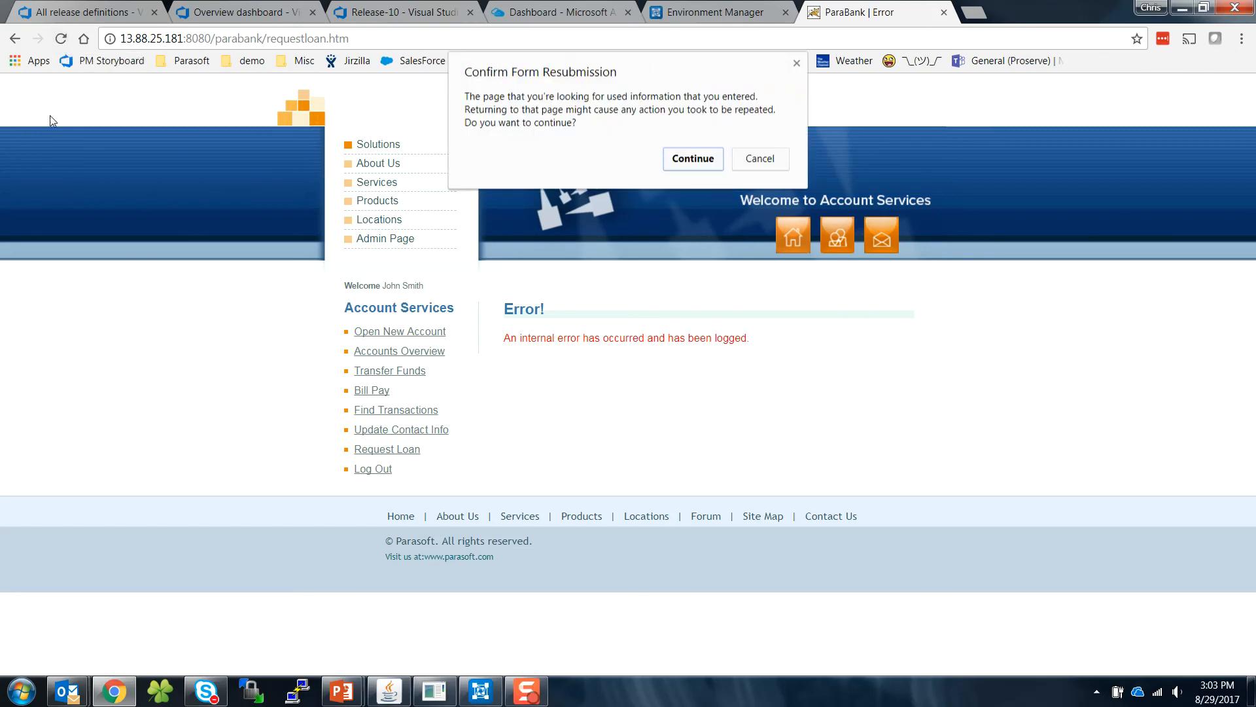
left_click(687, 161)
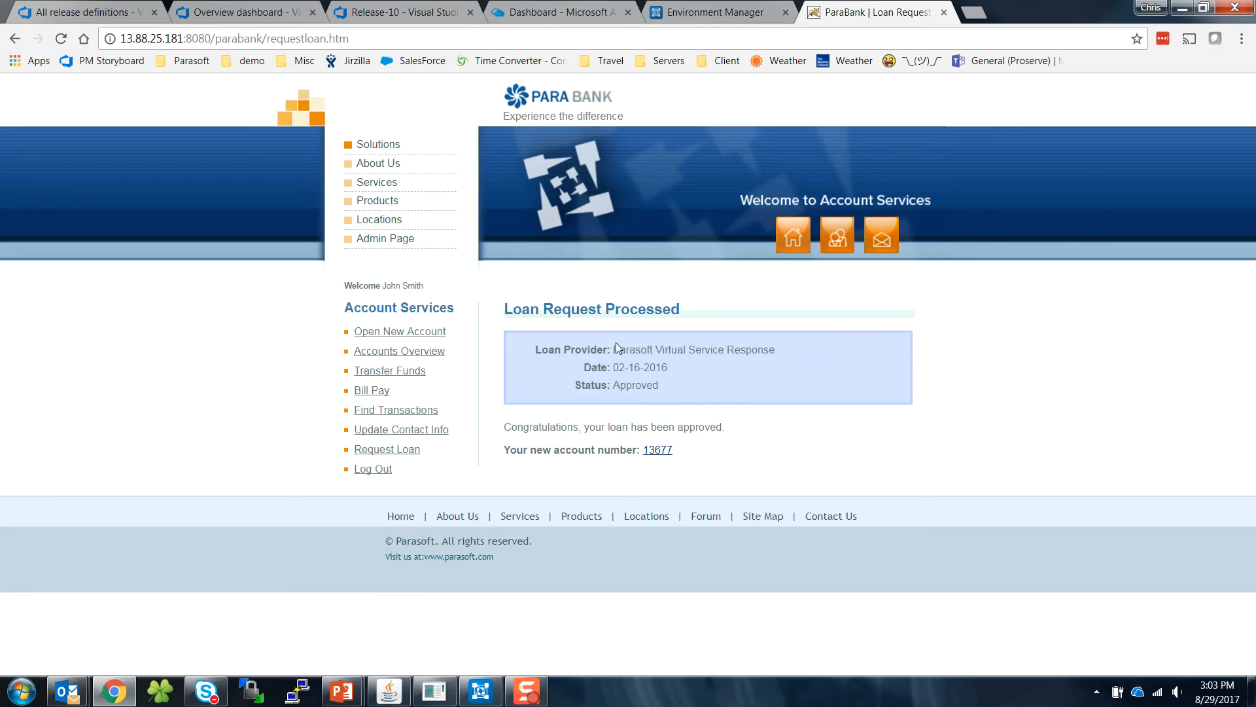
Minimize the browser to return to the presentation slideshow and advance it to the next slide
left_click(1182, 8)
left_click(729, 469)
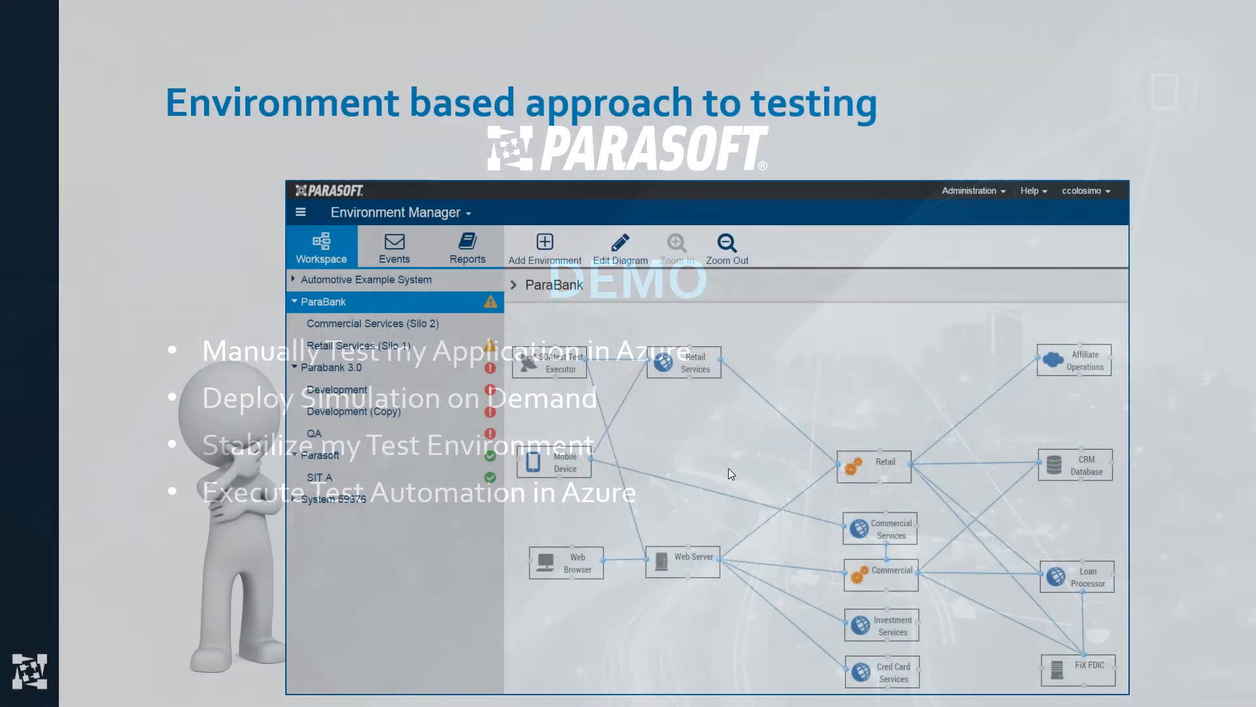